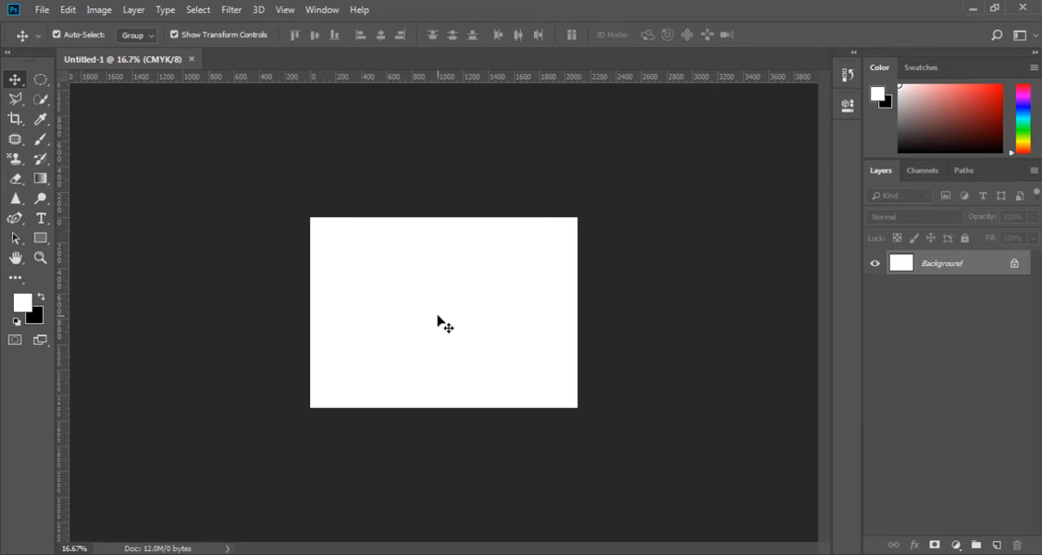
# Draw a portrait artboard about 480 x 888 px with the Artboard tool on the empty area beside the canvas.
pyautogui.click(15, 80)
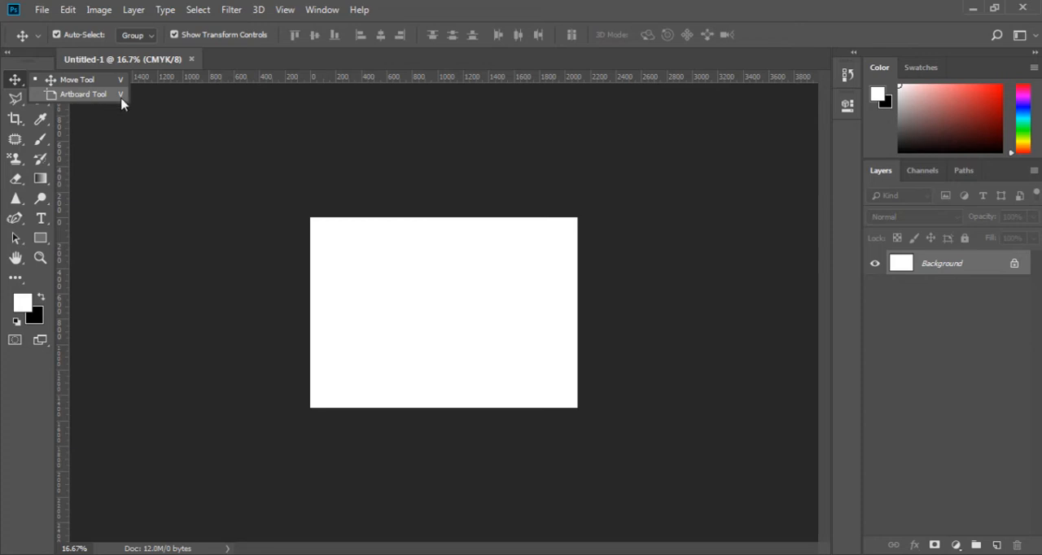
pyautogui.click(85, 94)
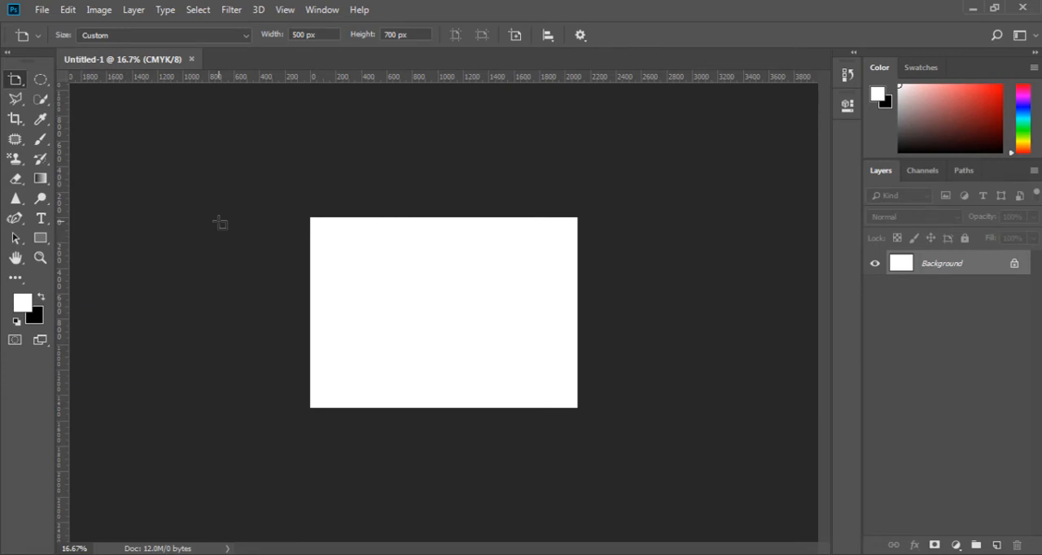
pyautogui.hotkey('shift', 'v')
pyautogui.hotkey('shift', 'v')
pyautogui.hotkey('shift', 'v')
pyautogui.hotkey('shift', 'v')
pyautogui.hotkey('shift', 'v')
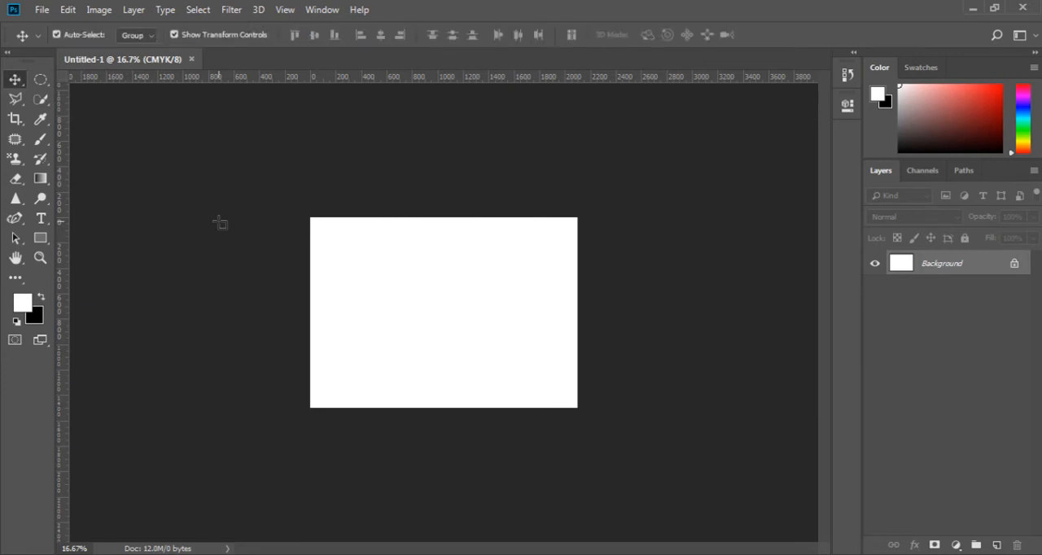
pyautogui.hotkey('shift', 'v')
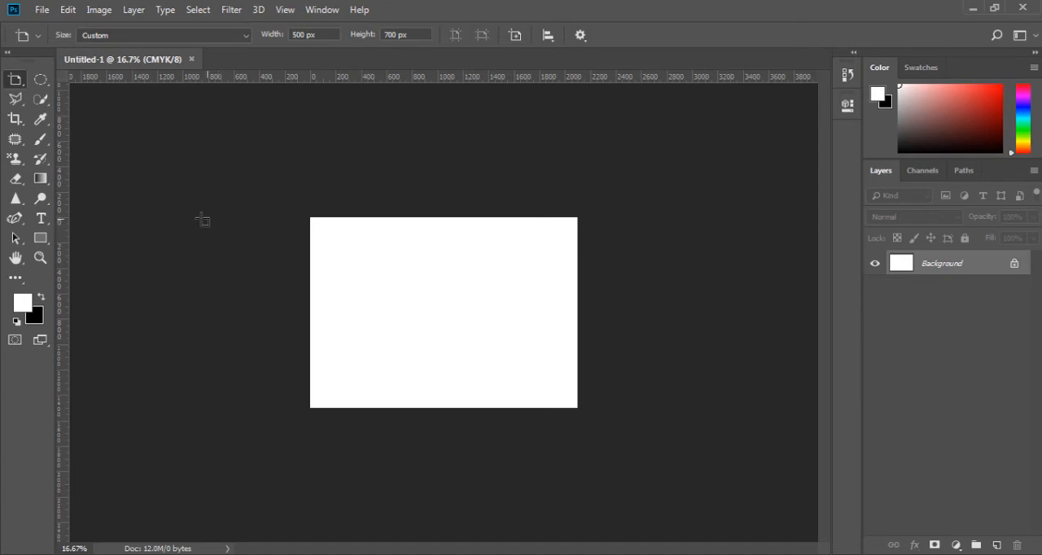
pyautogui.moveTo(189, 217); pyautogui.dragTo(250, 329)
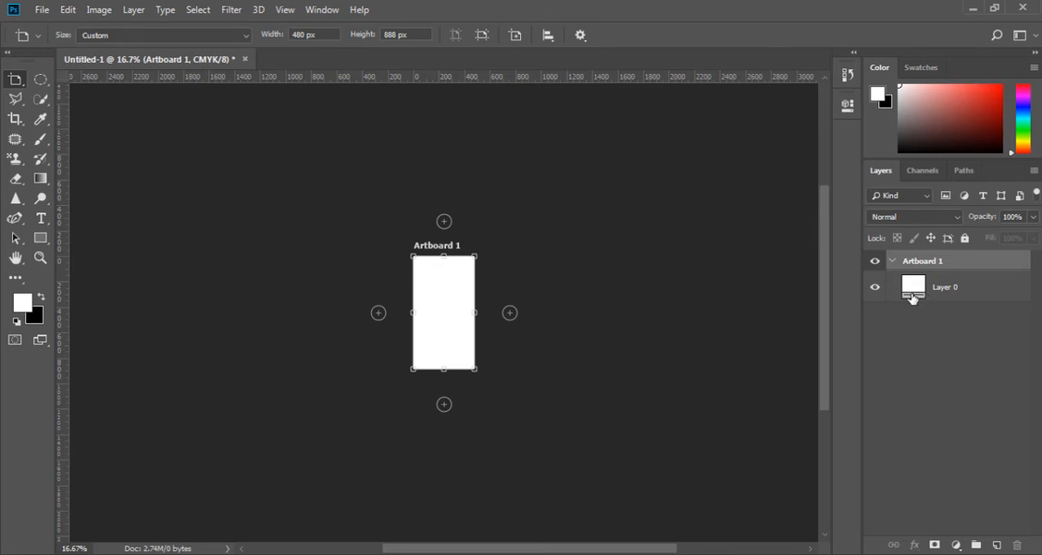
# Add three more artboards of the same size in a row to the right of Artboard 1.
pyautogui.click(891, 262)
pyautogui.click(891, 262)
pyautogui.click(509, 314)
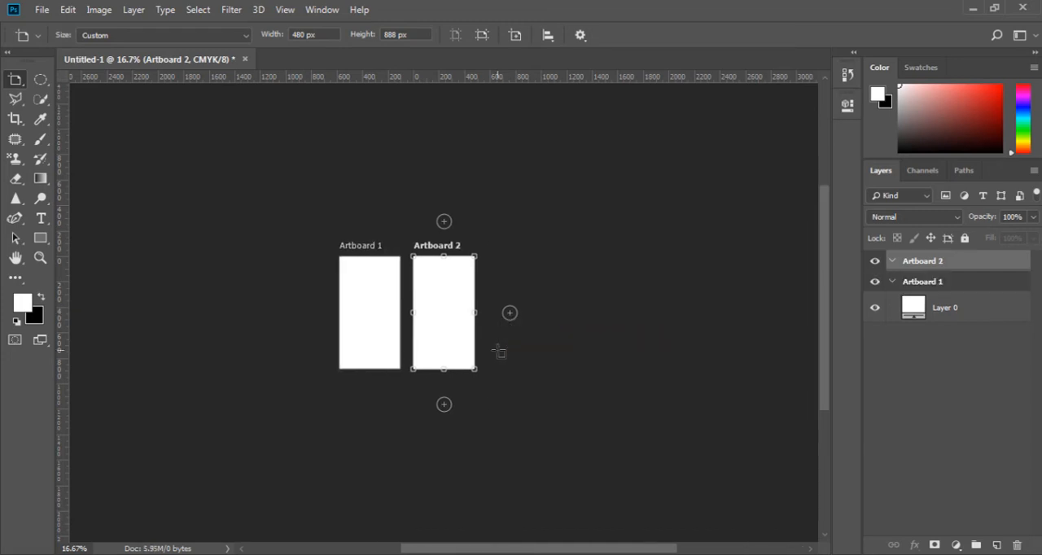
pyautogui.click(510, 313)
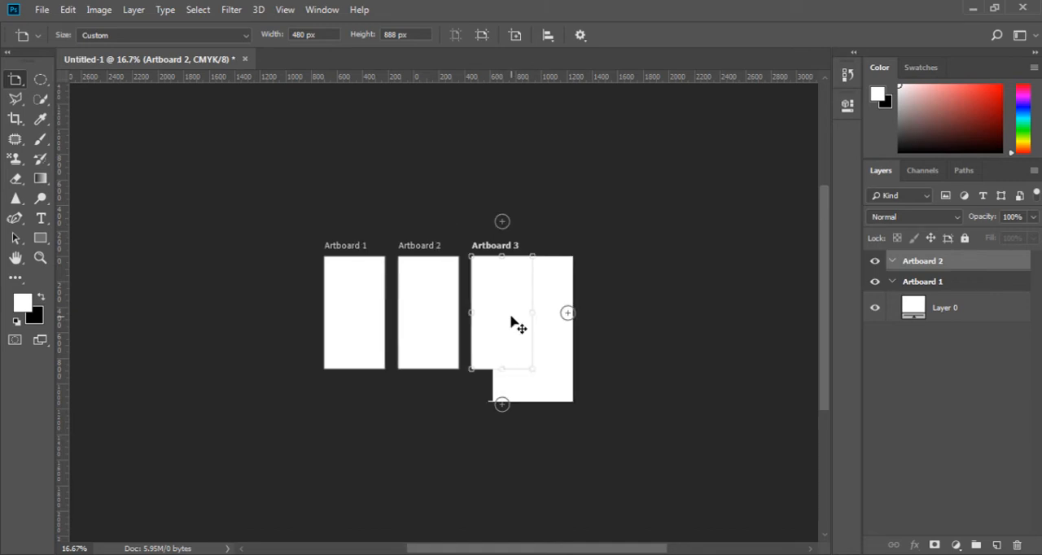
pyautogui.click(511, 313)
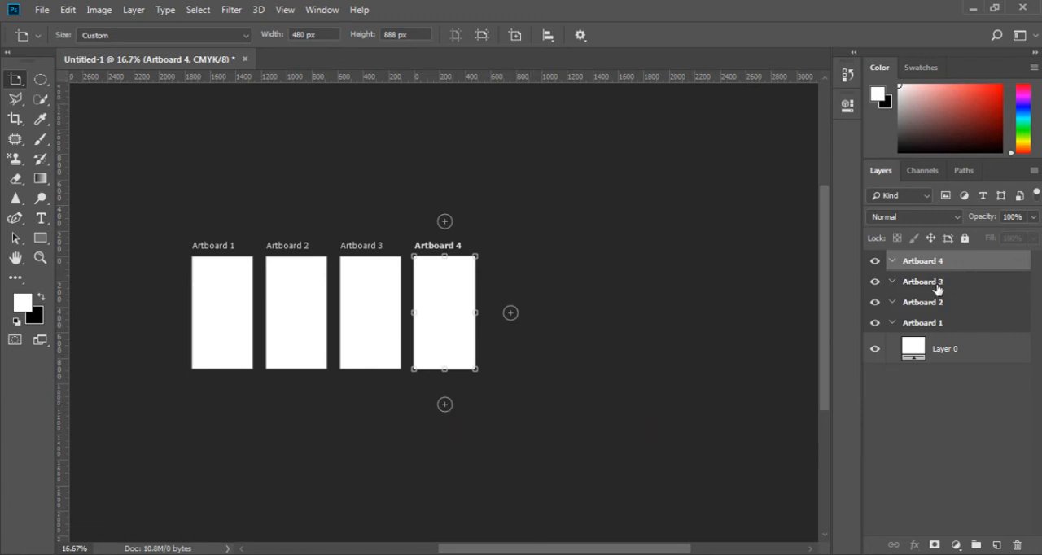
# Hide and show each of the four artboards in turn to identify them, and select Layer 0 inside Artboard 1.
pyautogui.click(875, 323)
pyautogui.click(876, 323)
pyautogui.click(875, 303)
pyautogui.click(875, 303)
pyautogui.click(875, 282)
pyautogui.click(876, 282)
pyautogui.click(875, 262)
pyautogui.click(875, 261)
pyautogui.press('v')
pyautogui.click(918, 348)
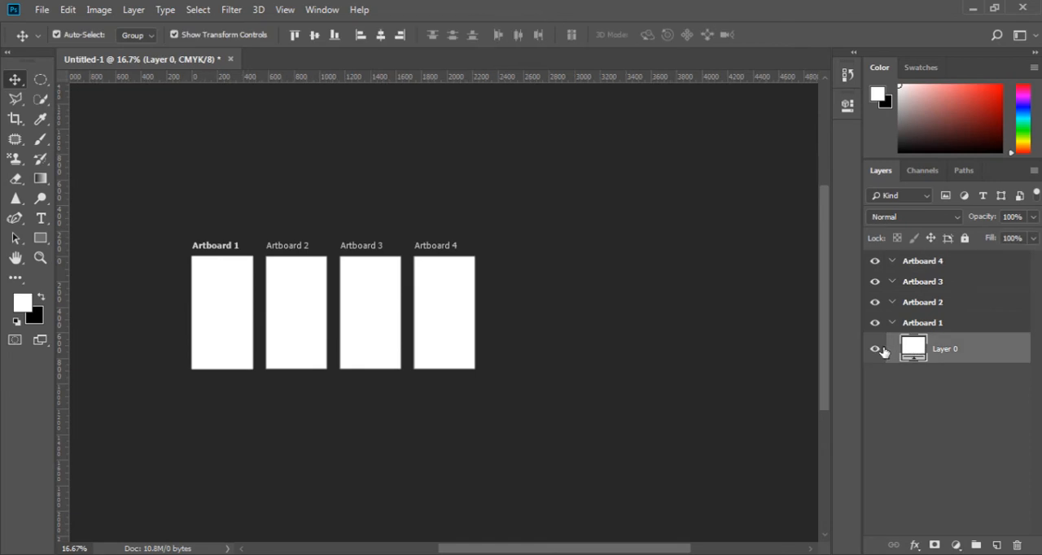
# Place a new artboard with the iPad Pro preset, 2048 x 2732 px, to the right of Artboard 4.
pyautogui.hotkey('shift', 'v')
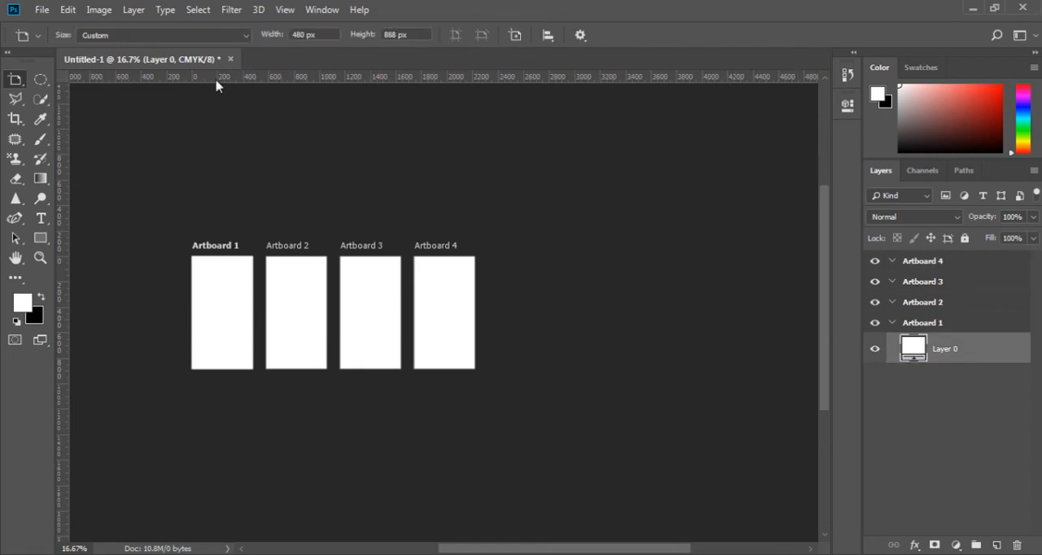
pyautogui.click(225, 37)
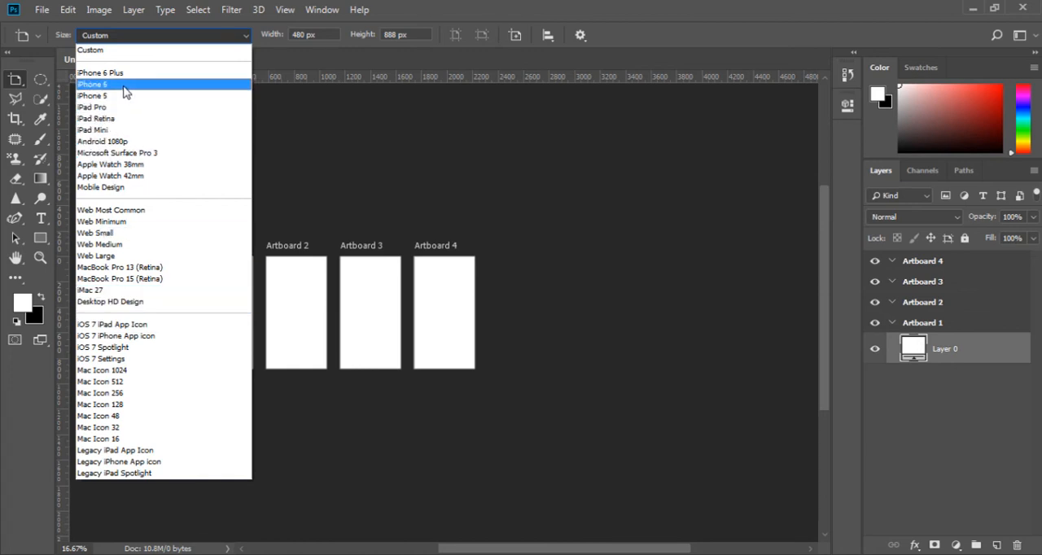
pyautogui.click(118, 111)
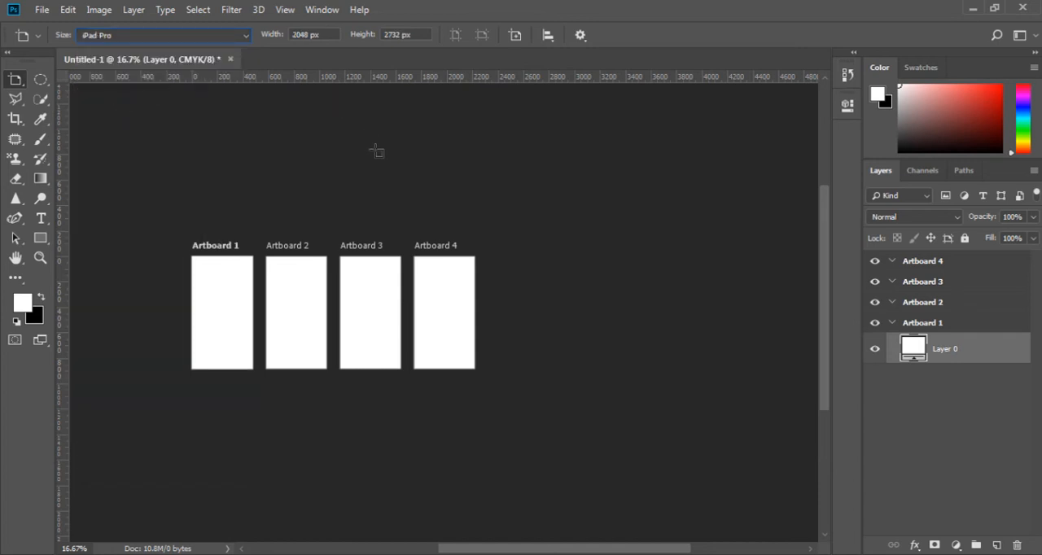
pyautogui.click(514, 37)
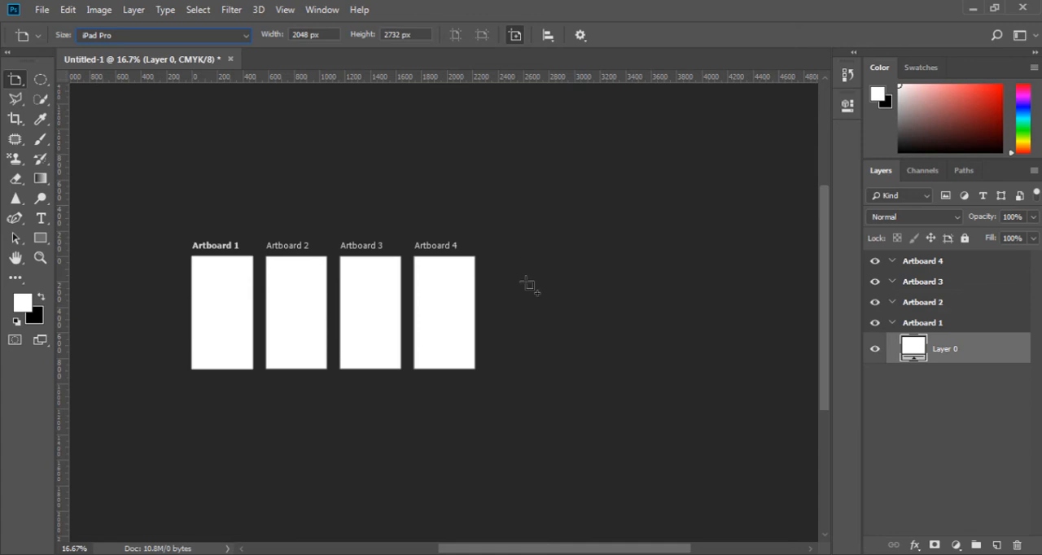
pyautogui.click(531, 283)
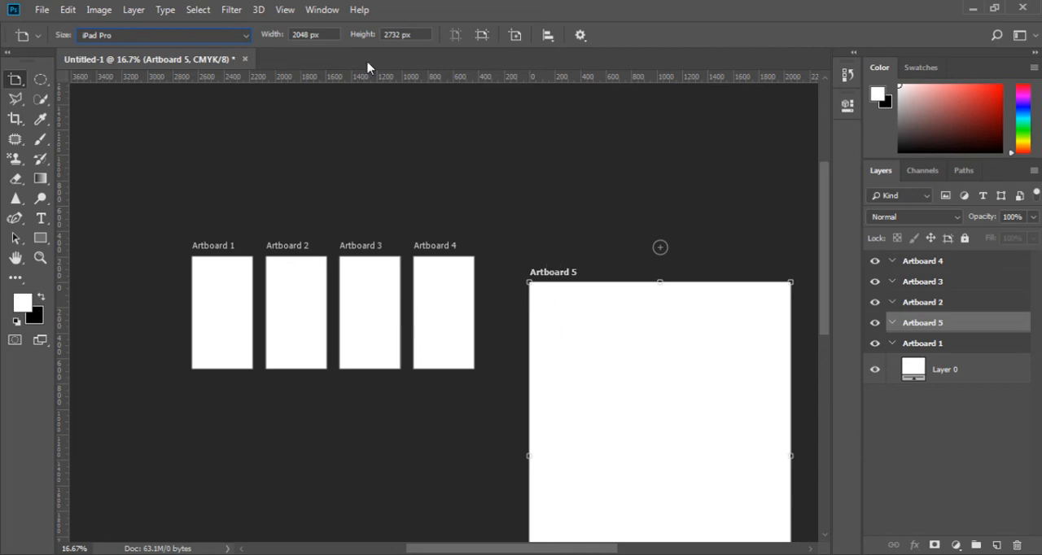
# Resize Artboard 5 to a width of 500 px and a height of 700 px.
pyautogui.moveTo(332, 36); pyautogui.dragTo(271, 31)
pyautogui.write('500')
pyautogui.press('Tab')
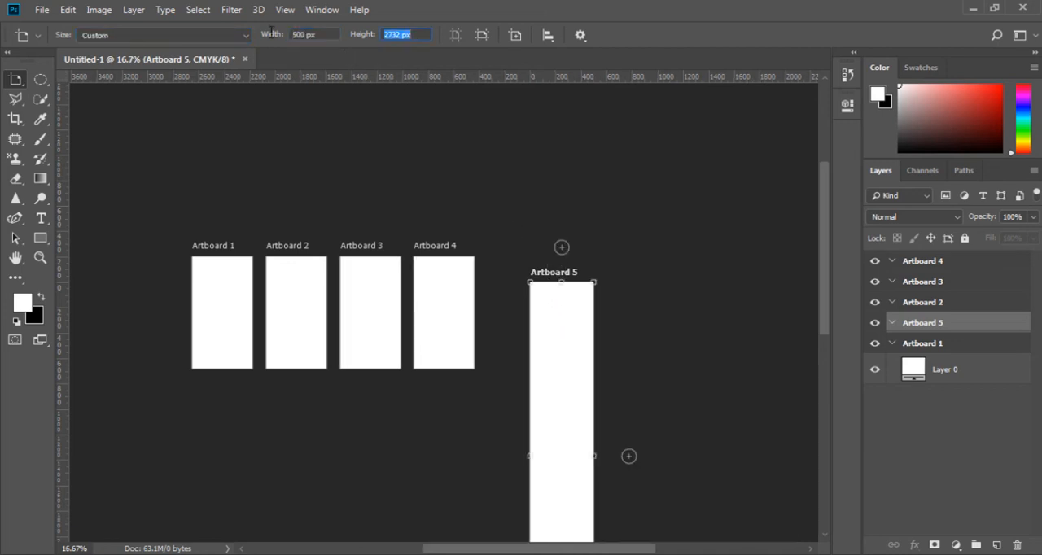
pyautogui.write('700')
pyautogui.press('Tab')
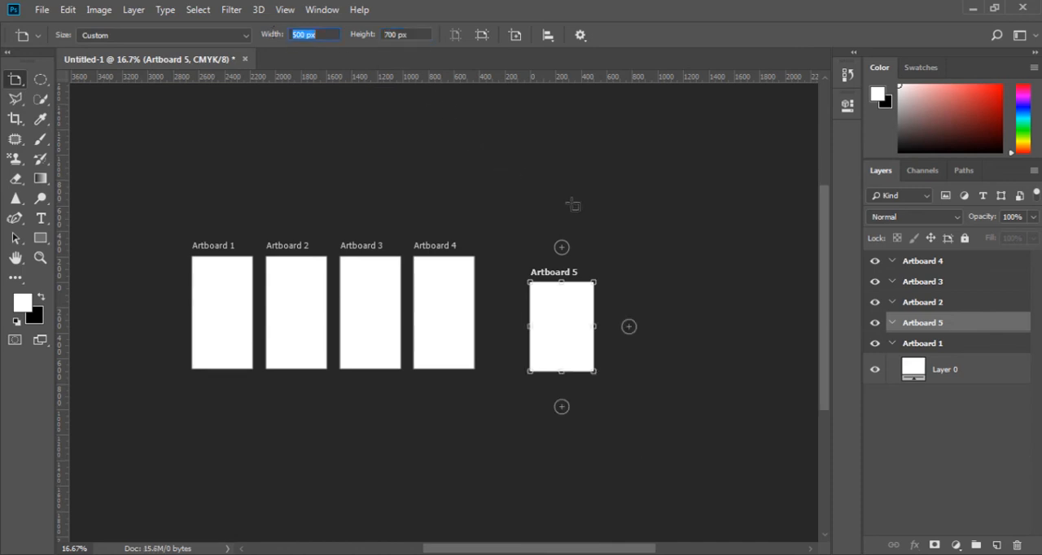
# Switch Artboard 5 between landscape and portrait several times, ending in portrait orientation.
pyautogui.click(481, 37)
pyautogui.click(457, 35)
pyautogui.click(481, 35)
pyautogui.click(457, 36)
pyautogui.click(481, 36)
pyautogui.click(456, 36)
# Select Artboards 2 and 5 together and align them by top edges and vertical centers, settling on bottom edges.
pyautogui.click(548, 37)
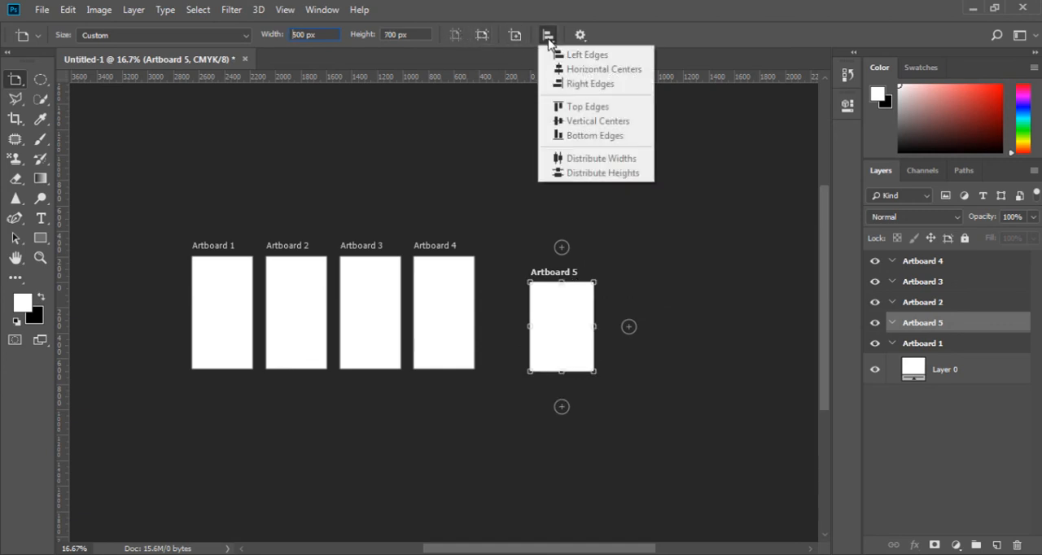
pyautogui.click(548, 42)
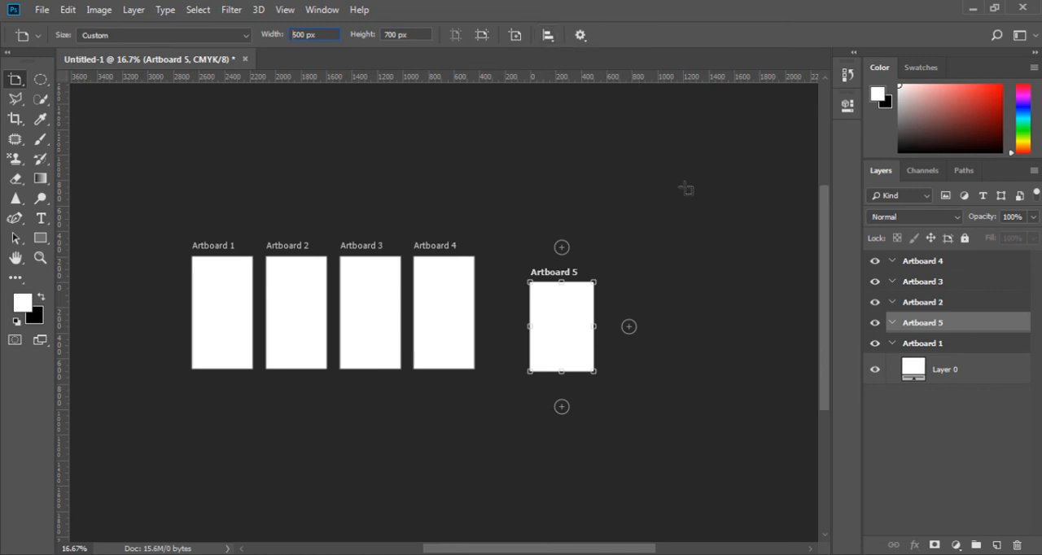
pyautogui.keyDown('ctrl'); pyautogui.click(928, 303); pyautogui.keyUp('ctrl')
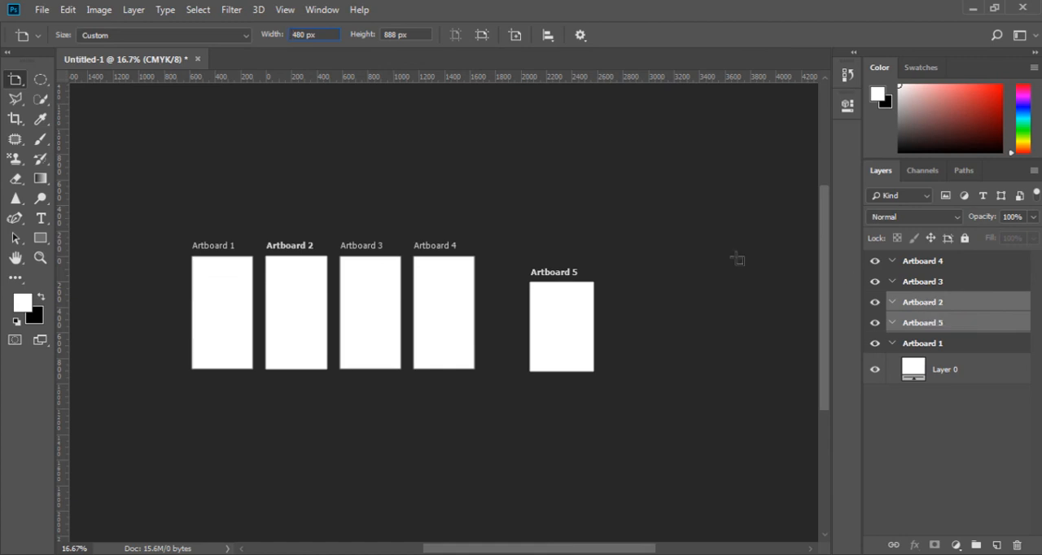
pyautogui.click(549, 36)
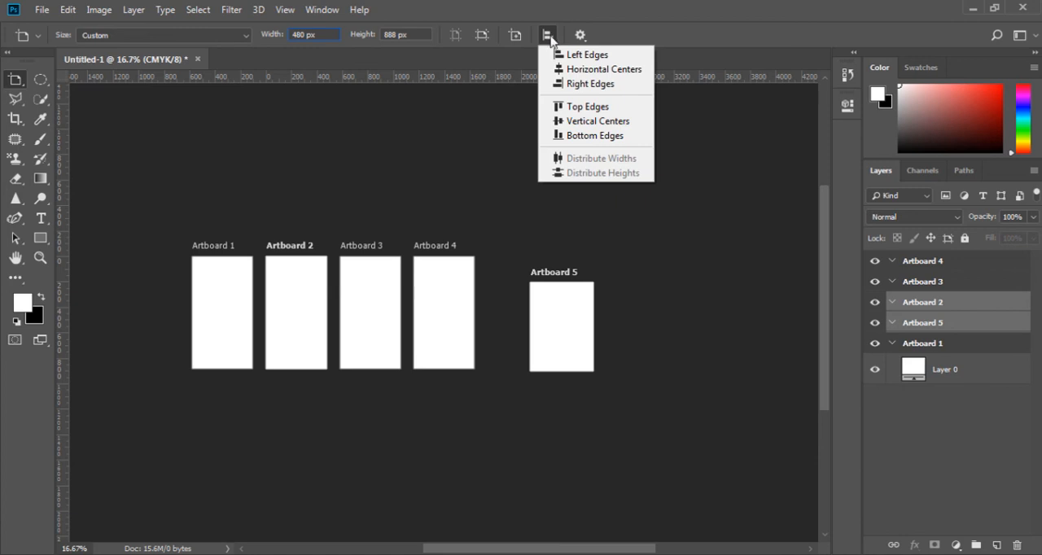
pyautogui.click(586, 107)
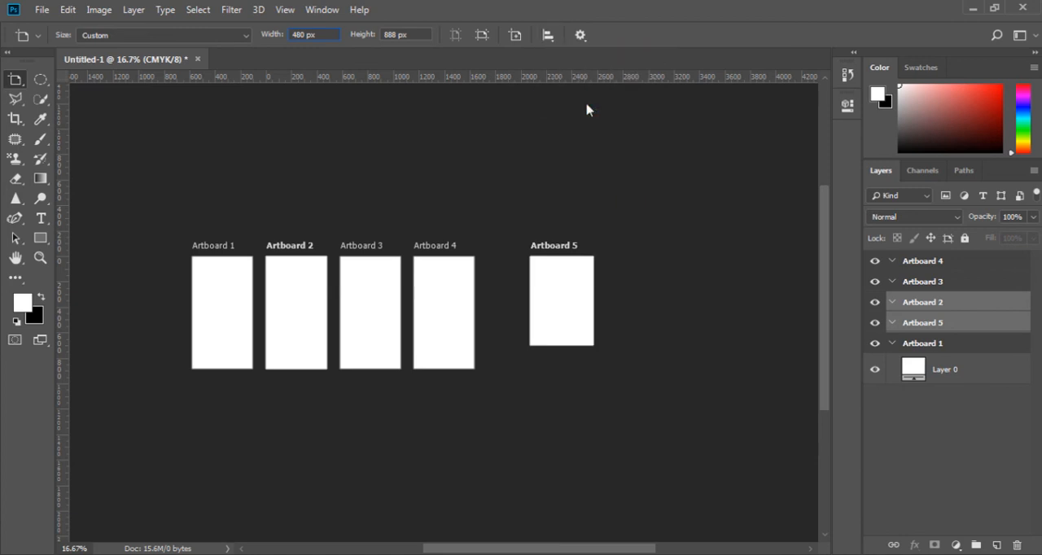
pyautogui.click(548, 36)
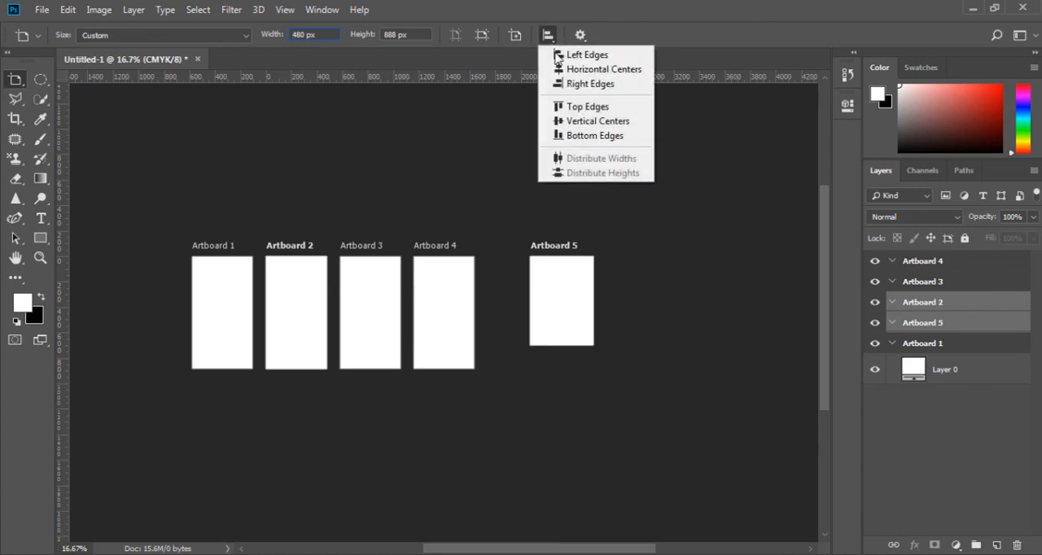
pyautogui.click(596, 123)
pyautogui.click(550, 39)
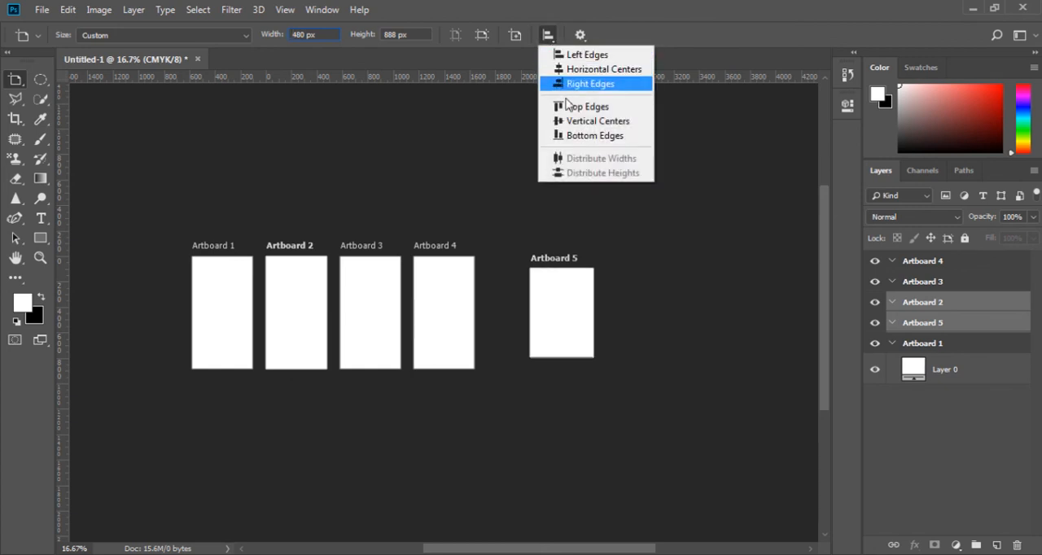
pyautogui.click(569, 136)
# Try aligning Artboards 2 and 5 horizontally, first by their left edges and finally by their right edges.
pyautogui.click(552, 37)
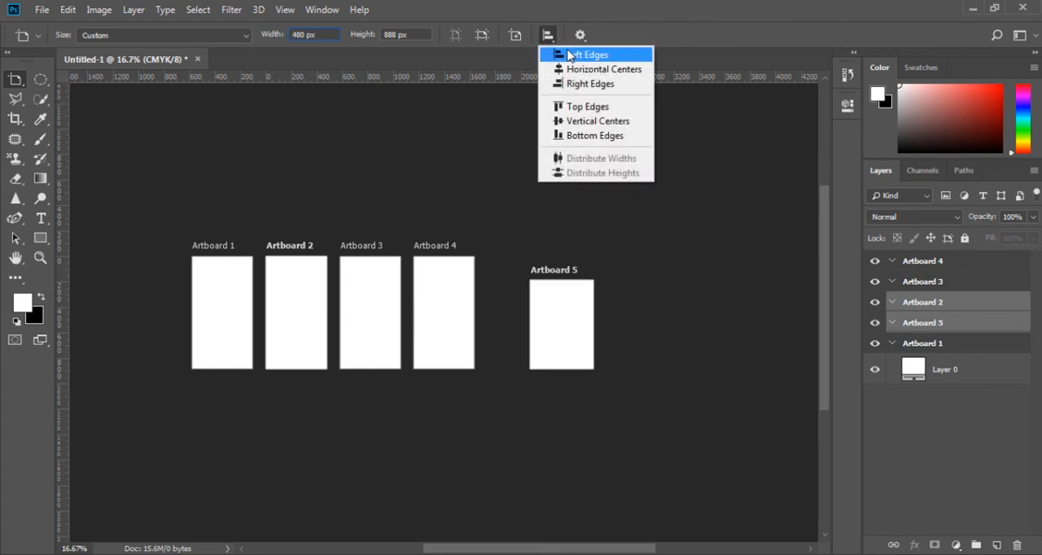
pyautogui.click(552, 54)
pyautogui.click(547, 38)
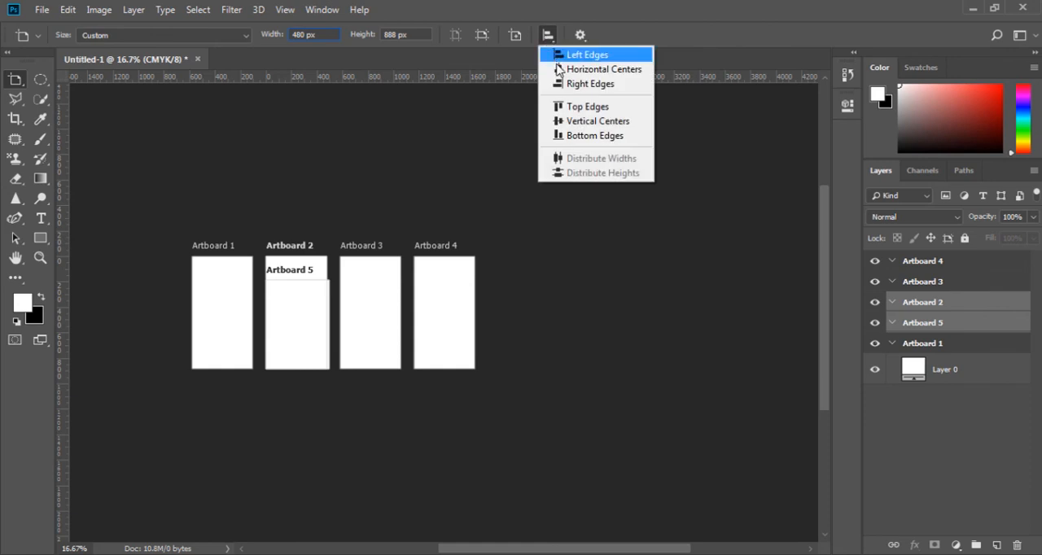
pyautogui.click(559, 54)
pyautogui.click(547, 37)
pyautogui.click(561, 78)
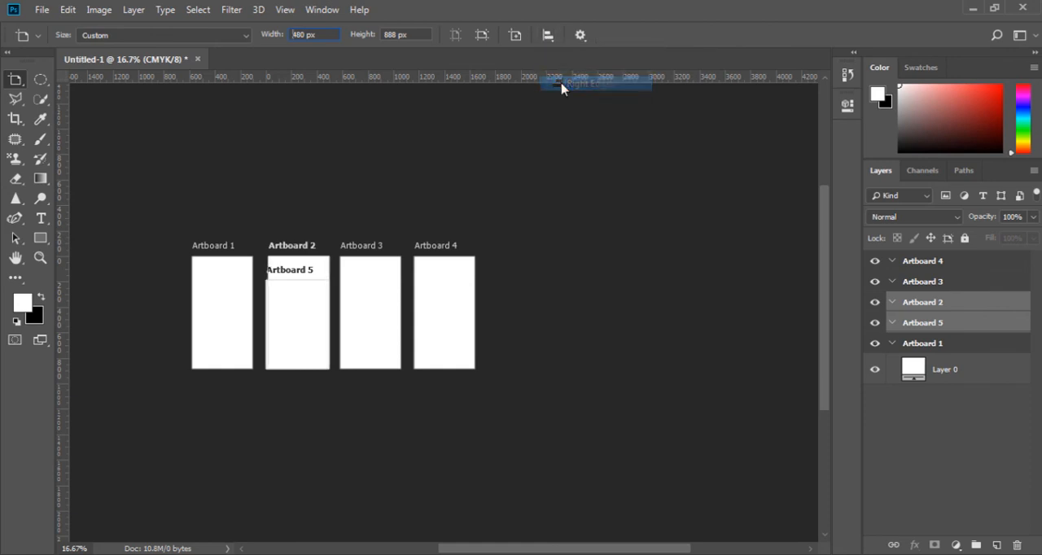
# Review the artboard alignment commands and the additional Artboard tool settings without changing any of them.
pyautogui.click(549, 37)
pyautogui.click(549, 38)
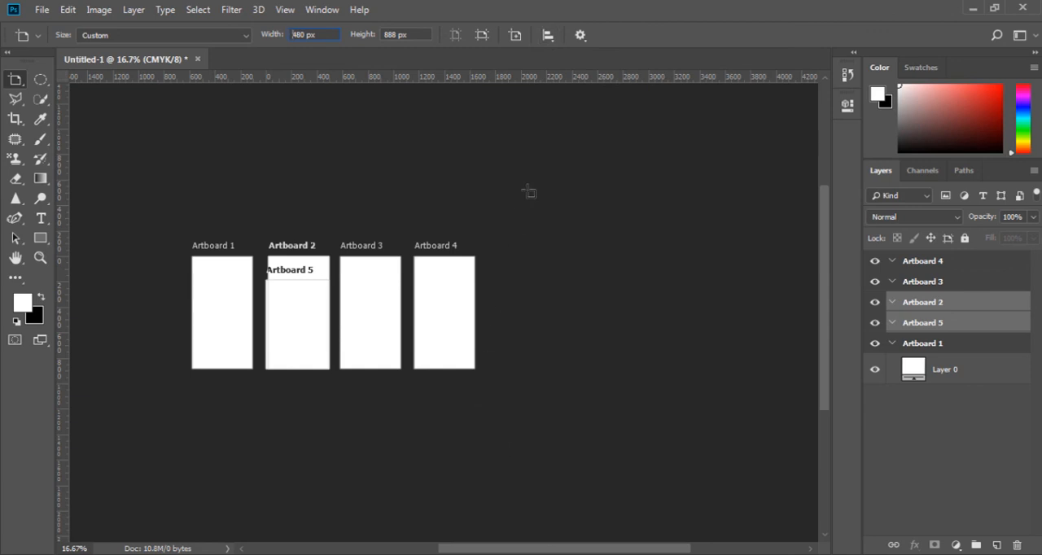
pyautogui.click(581, 36)
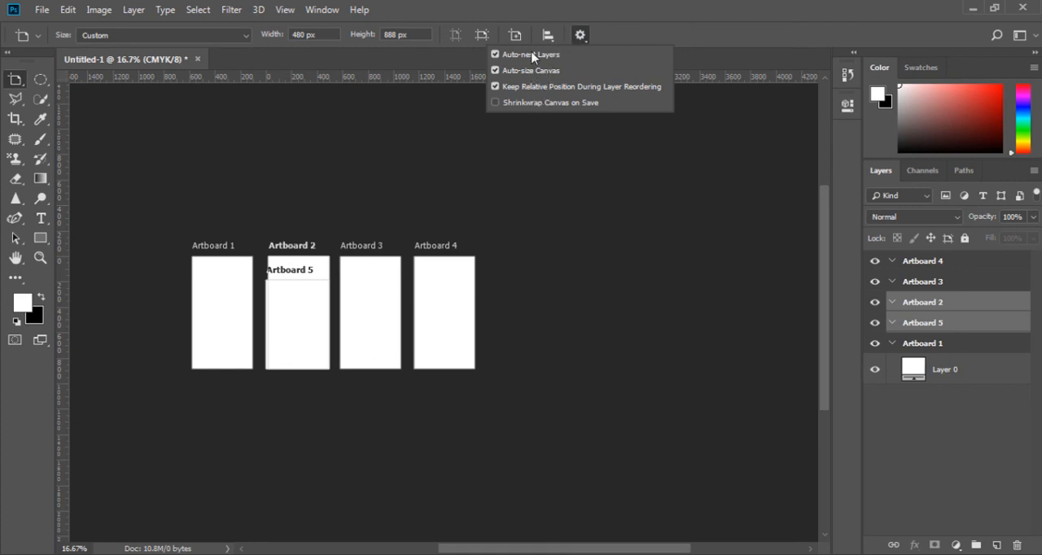
pyautogui.click(586, 37)
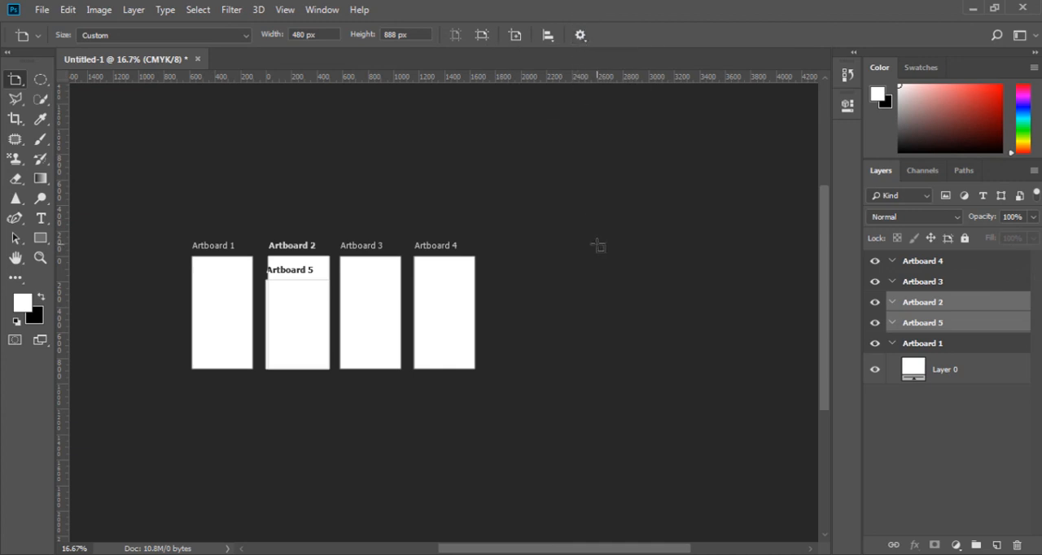
# Undo the horizontal alignments of Artboards 2 and 5.
pyautogui.hotkey('ctrl', 'z')
pyautogui.hotkey('ctrl', 'z')
pyautogui.hotkey('ctrl', 'z')
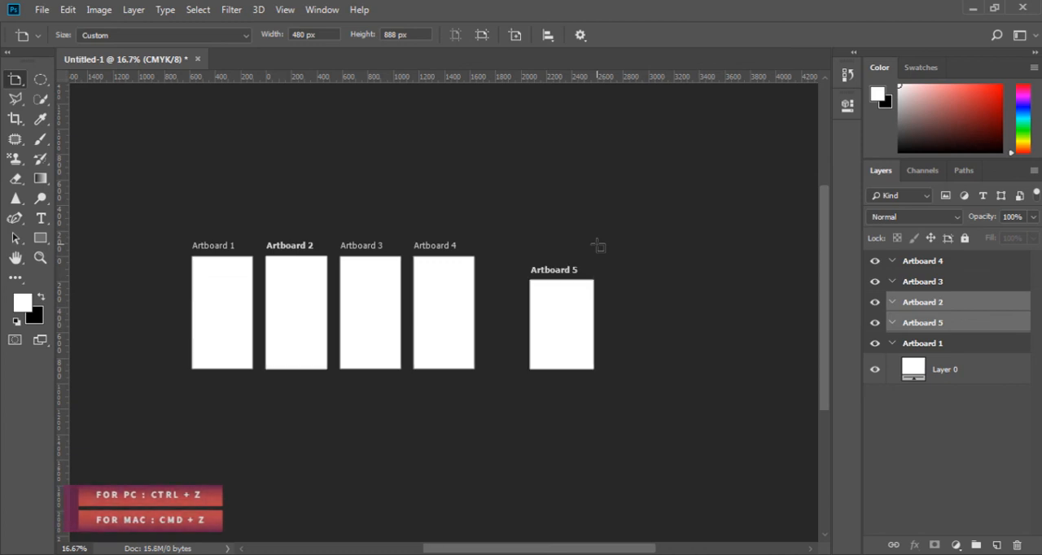